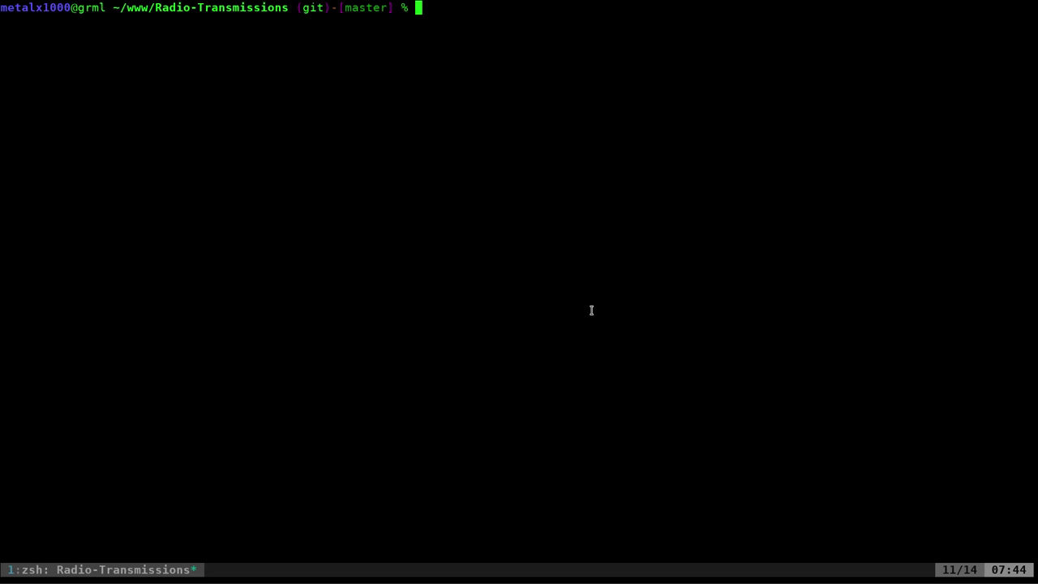
Search the packages for "psk" with aptitude and highlight the linpsk, psk31lx and twpsk entries.
{"action": "type", "text": "aptitude "}
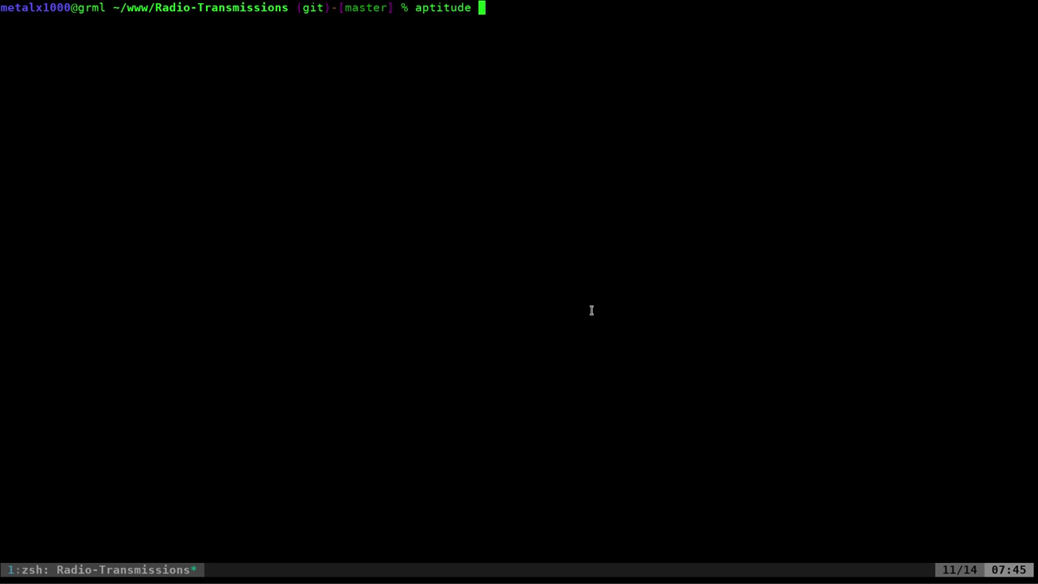
{"action": "type", "text": "search psk"}
{"action": "key", "text": "Return"}
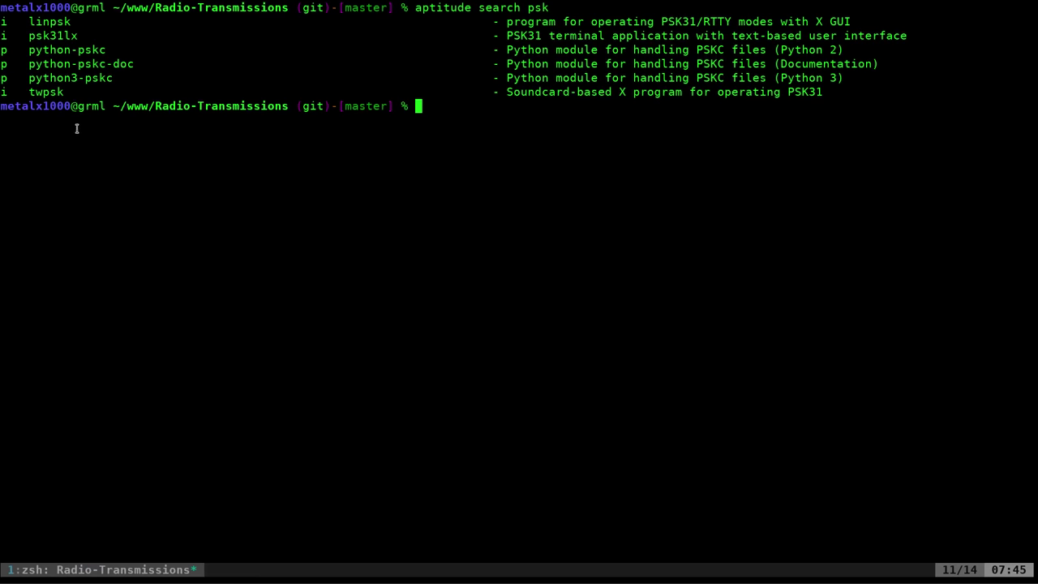
{"action": "double_click", "coordinate": [49, 21]}
{"action": "double_click", "coordinate": [51, 36]}
{"action": "double_click", "coordinate": [45, 92]}
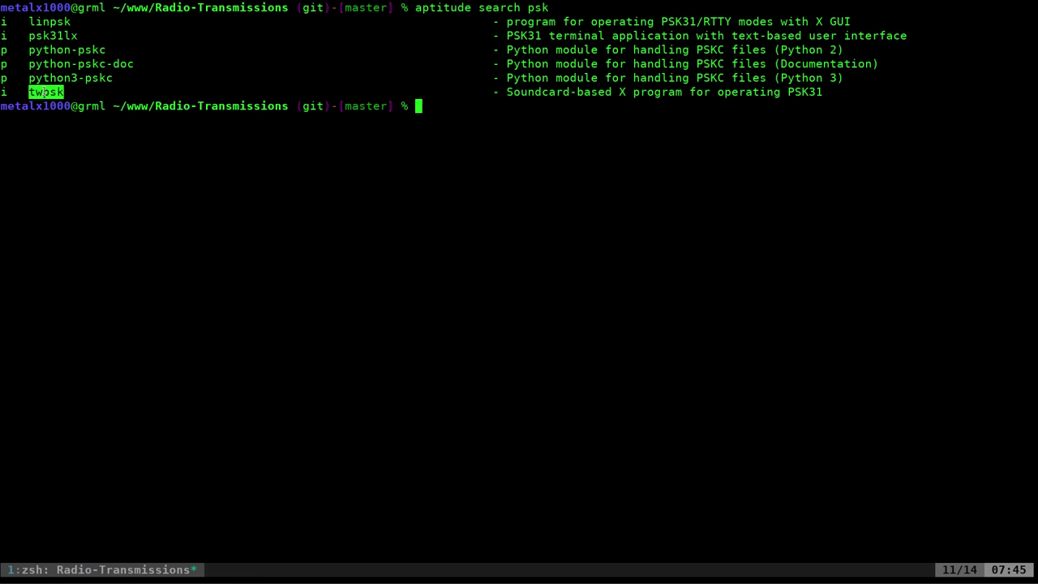
Launch linpsk from the shell and try to start receiving with the default sound device.
{"action": "double_click", "coordinate": [47, 21]}
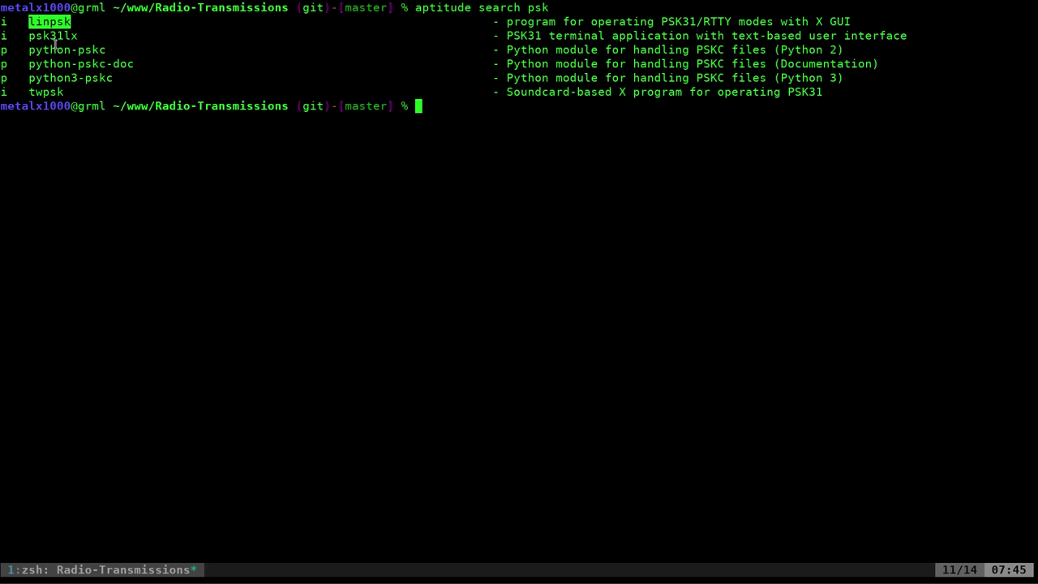
{"action": "middle_click", "coordinate": [371, 205]}
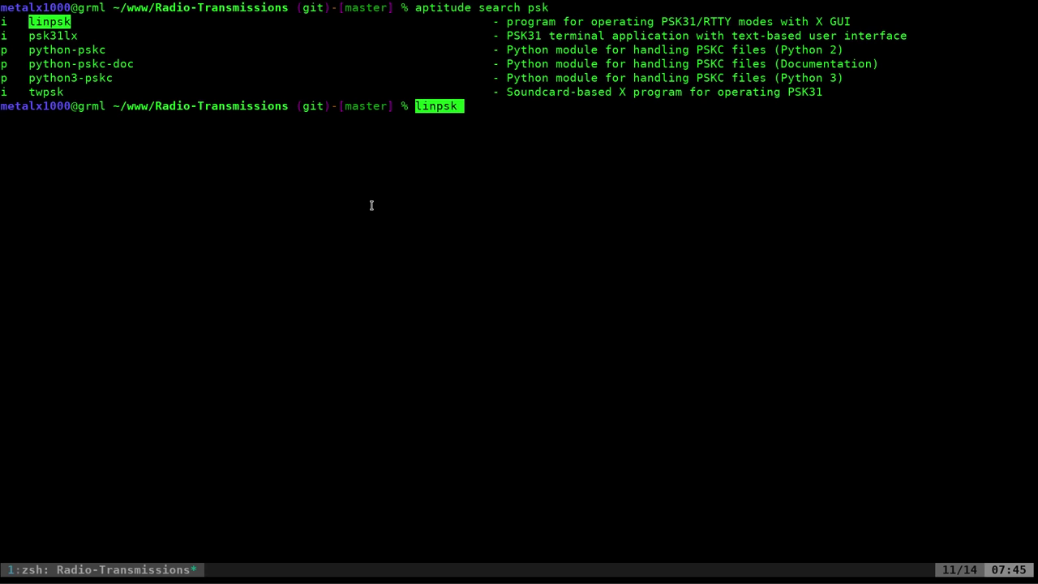
{"action": "key", "text": "Return"}
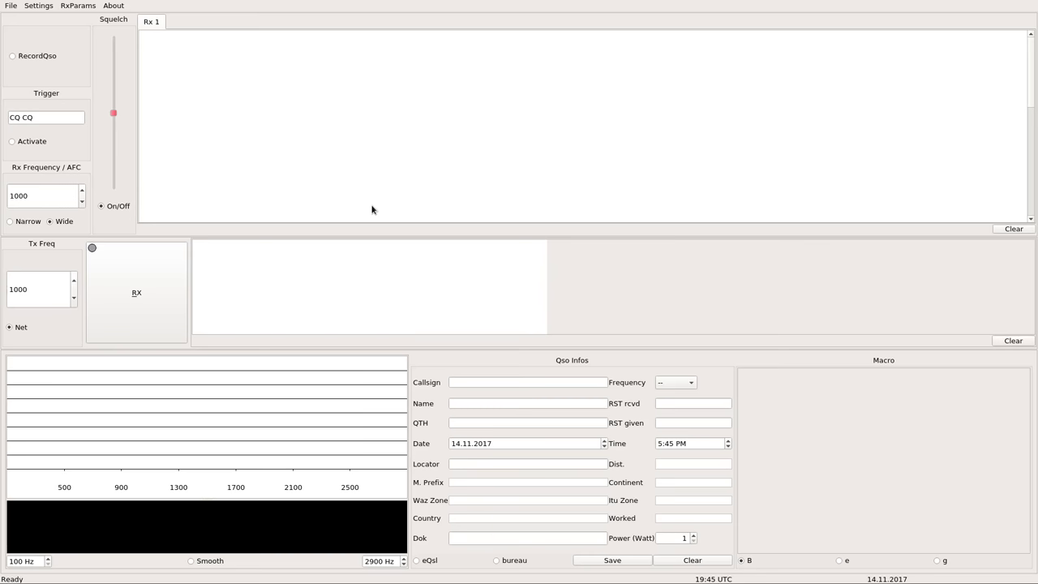
{"action": "left_click", "coordinate": [153, 282]}
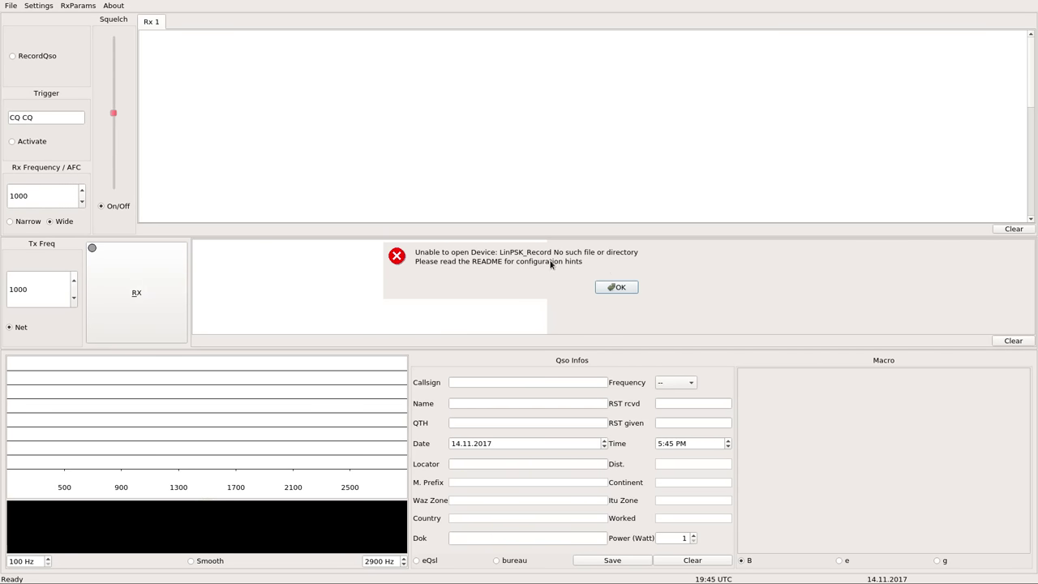
{"action": "left_click", "coordinate": [617, 288]}
Set both the input and output sound device to HDA-Intel - HDA Intel PCH in the general settings.
{"action": "left_click", "coordinate": [39, 6]}
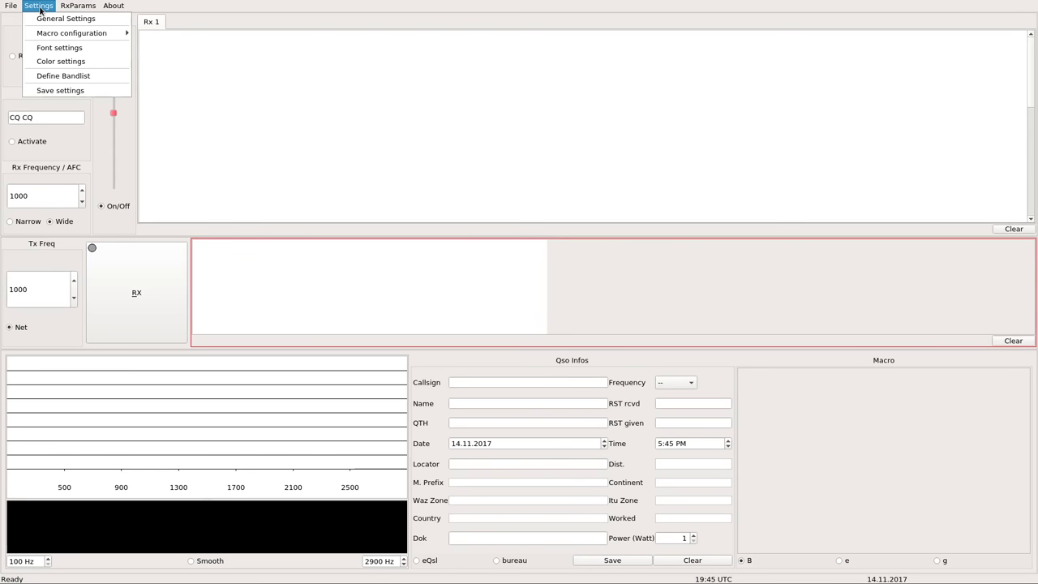
{"action": "left_click", "coordinate": [46, 21]}
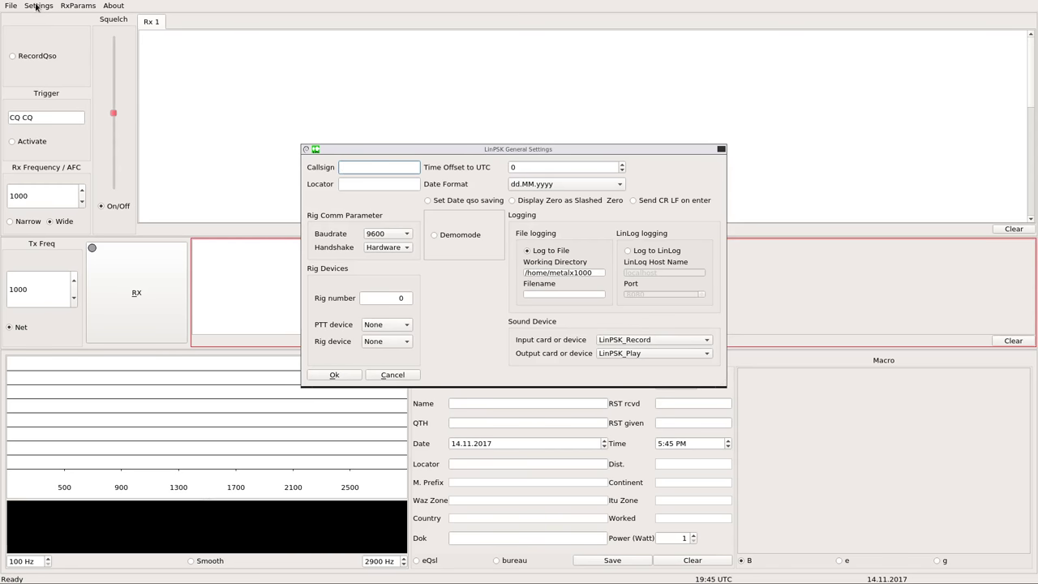
{"action": "left_click", "coordinate": [653, 343]}
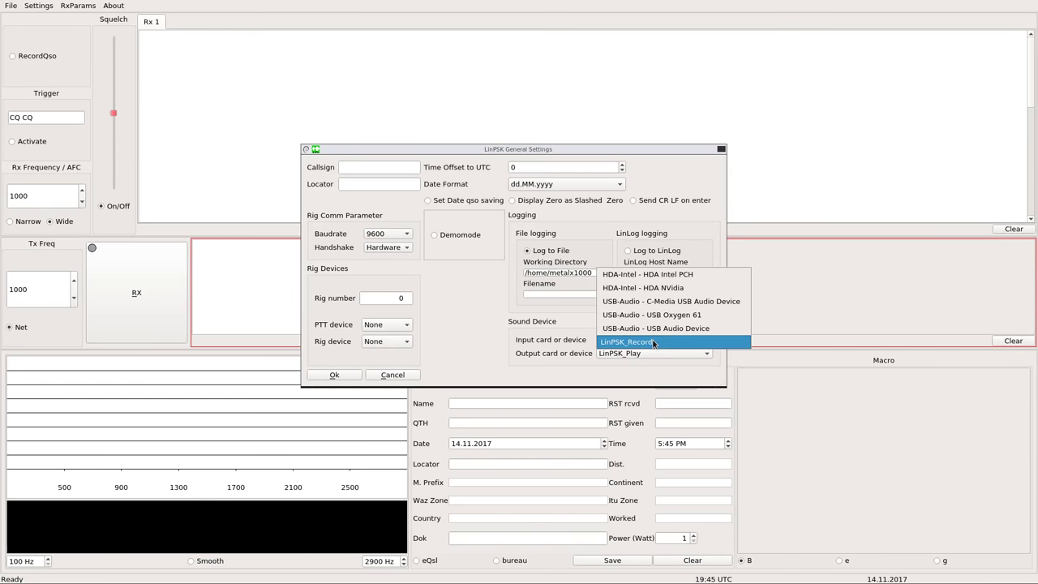
{"action": "left_click", "coordinate": [655, 278]}
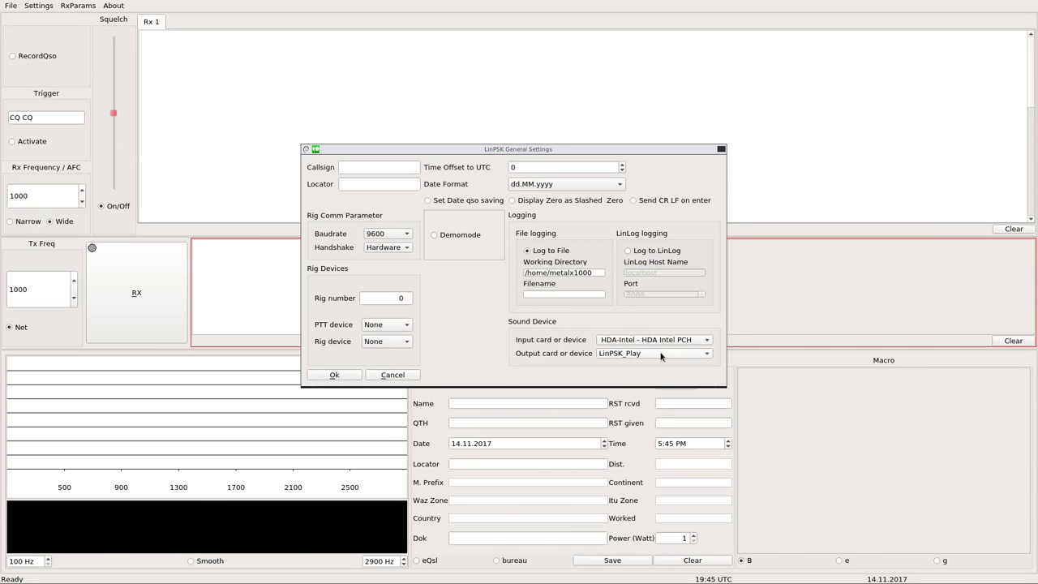
{"action": "left_click", "coordinate": [661, 354]}
{"action": "left_click", "coordinate": [656, 290]}
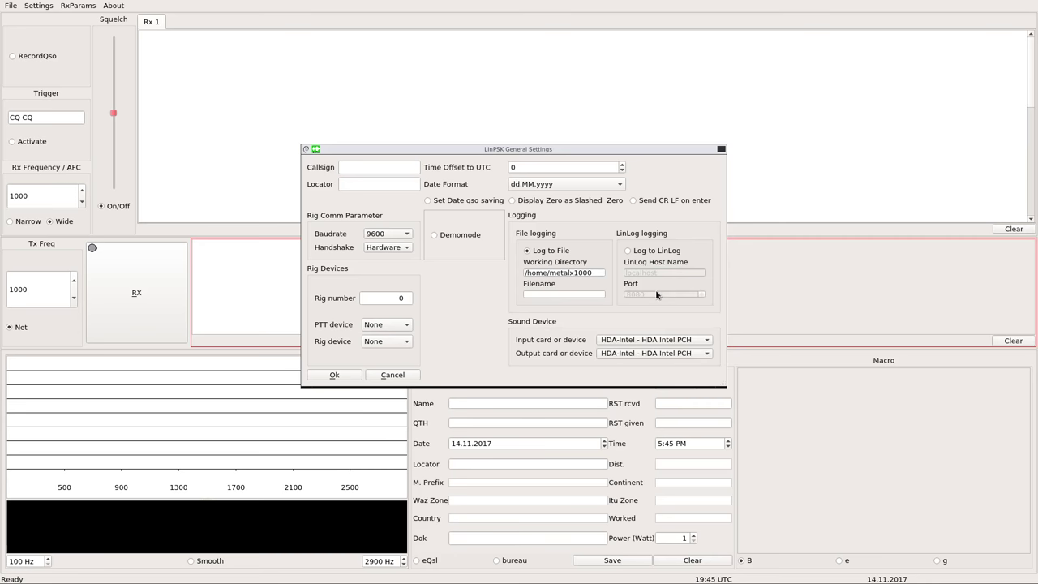
{"action": "left_click", "coordinate": [334, 374]}
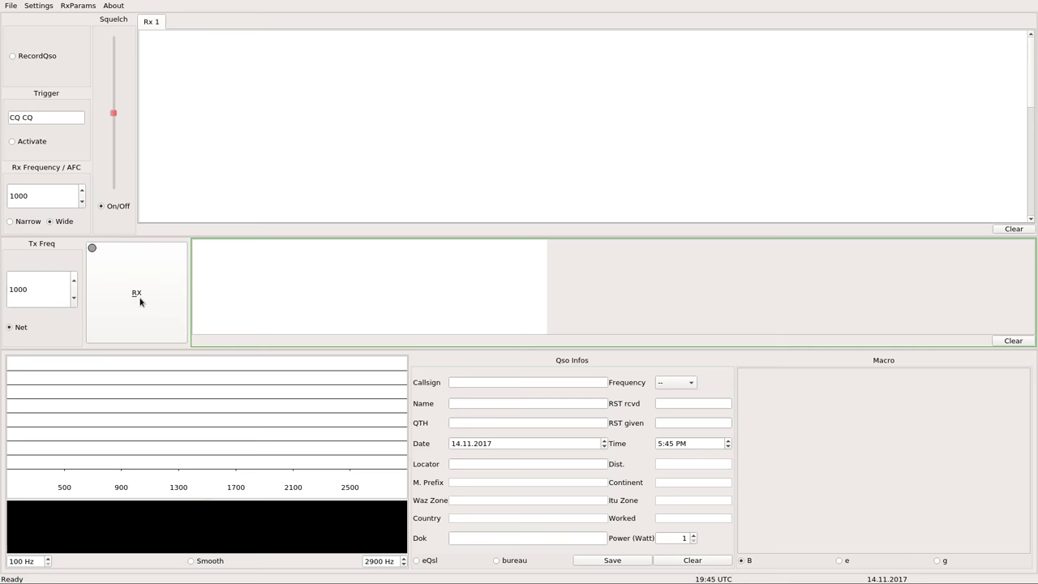
Start receiving and transmit the text "this".
{"action": "left_click", "coordinate": [139, 301]}
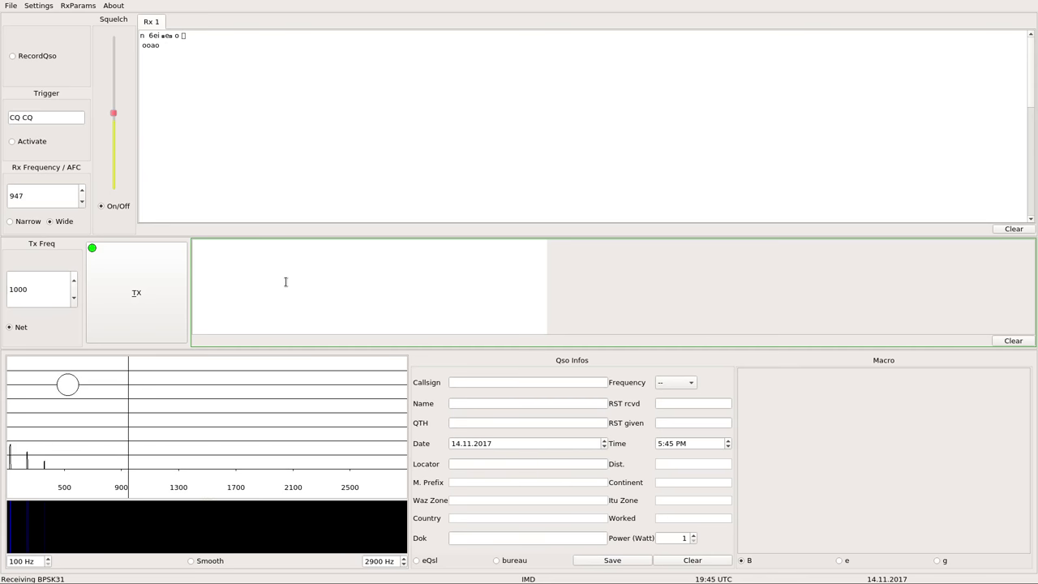
{"action": "type", "text": "this"}
{"action": "left_click", "coordinate": [140, 293]}
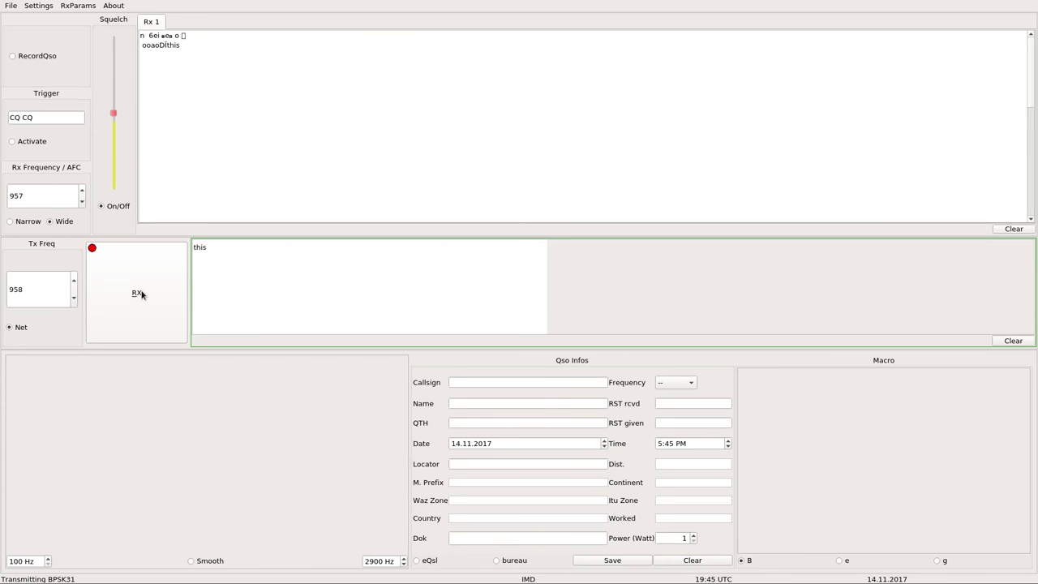
Extend the outgoing message to the lines "this ksjdhfkjsdhgkjhsdg", "sdkjghgnklsndoigeng" and "nkjsdnginosdg" while transmitting.
{"action": "type", "text": "his ksjdhfkjsdhgkjhsdg"}
{"action": "key", "text": "Return"}
{"action": "type", "text": "sdkjgh"}
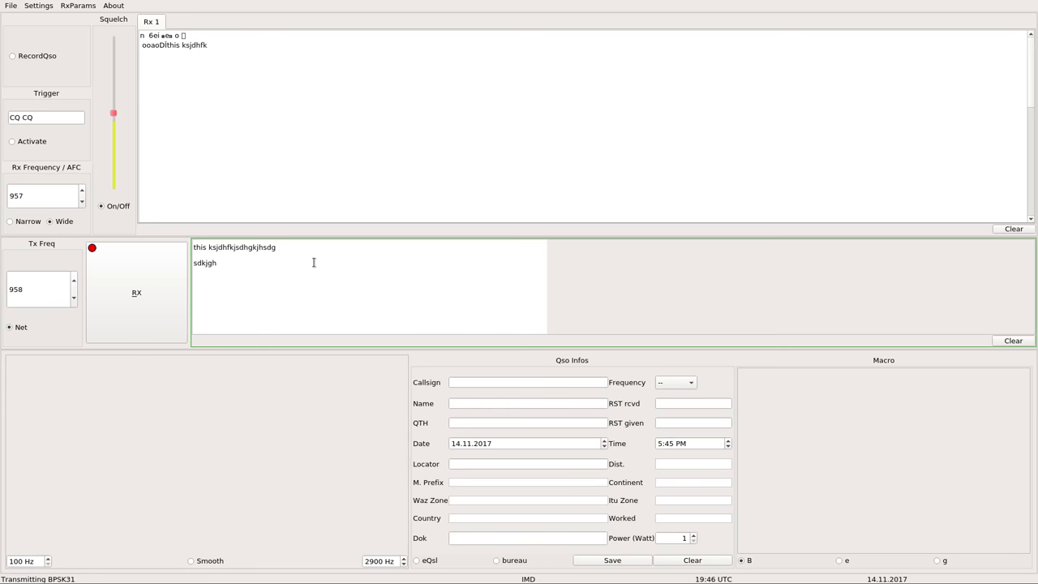
{"action": "type", "text": "gnklsndoigeng"}
{"action": "key", "text": "Return"}
{"action": "type", "text": "nkjsdnginosdg"}
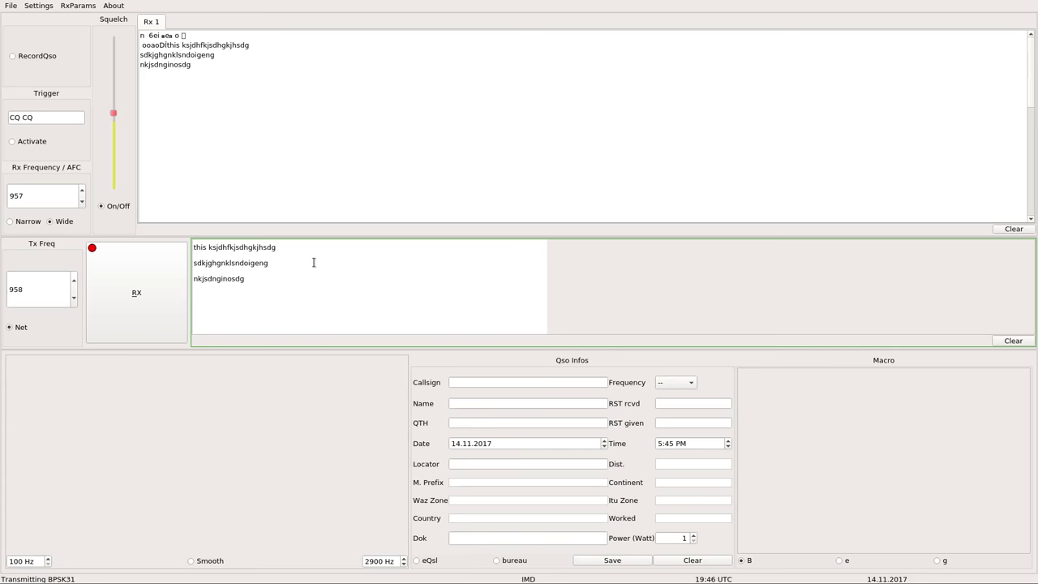
Switch from transmitting back to receiving and exit LinPSK to return to the shell.
{"action": "left_click", "coordinate": [109, 284]}
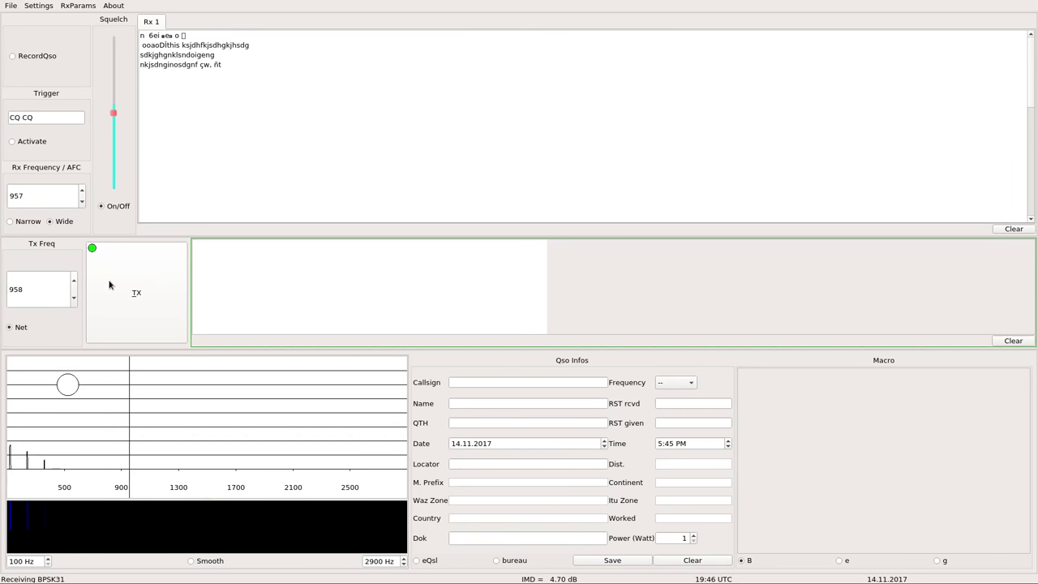
{"action": "left_click", "coordinate": [11, 5]}
{"action": "left_click", "coordinate": [21, 44]}
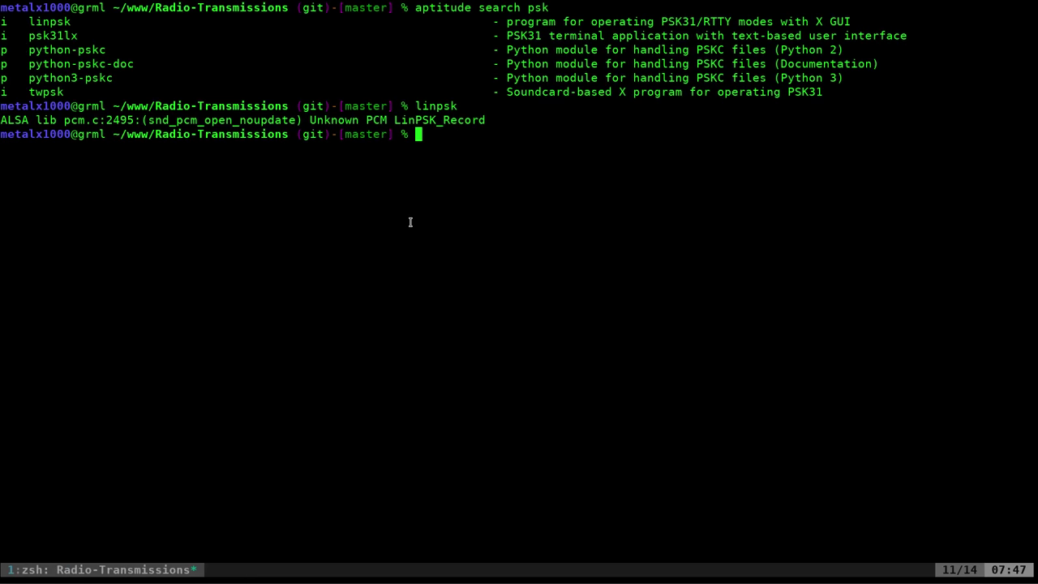